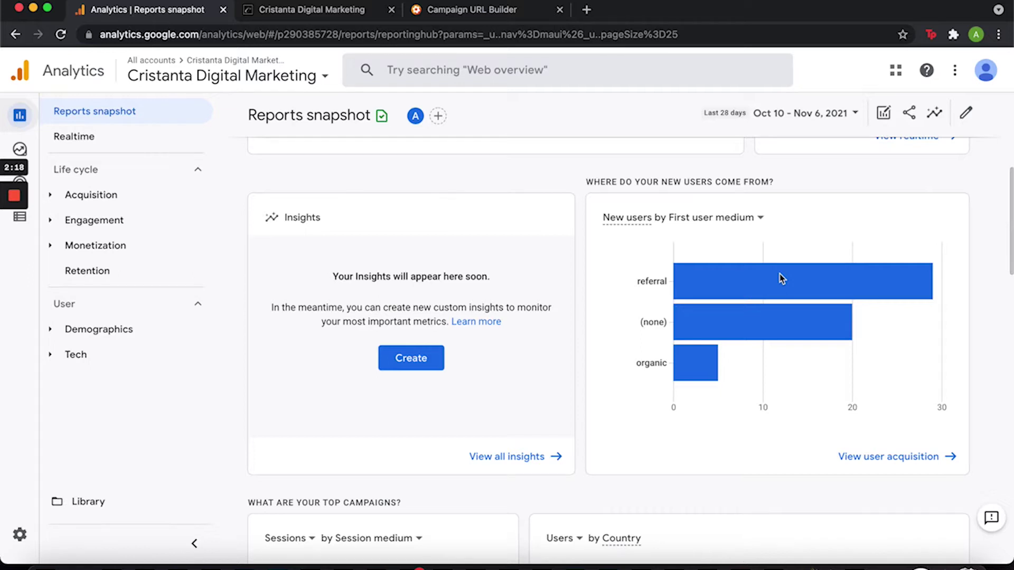
Step: Break new users down by First user source / medium and check each bar's count: (direct), Instagram, Facebook, Google, YouTube
{"action": "left_click", "coordinate": [758, 219]}
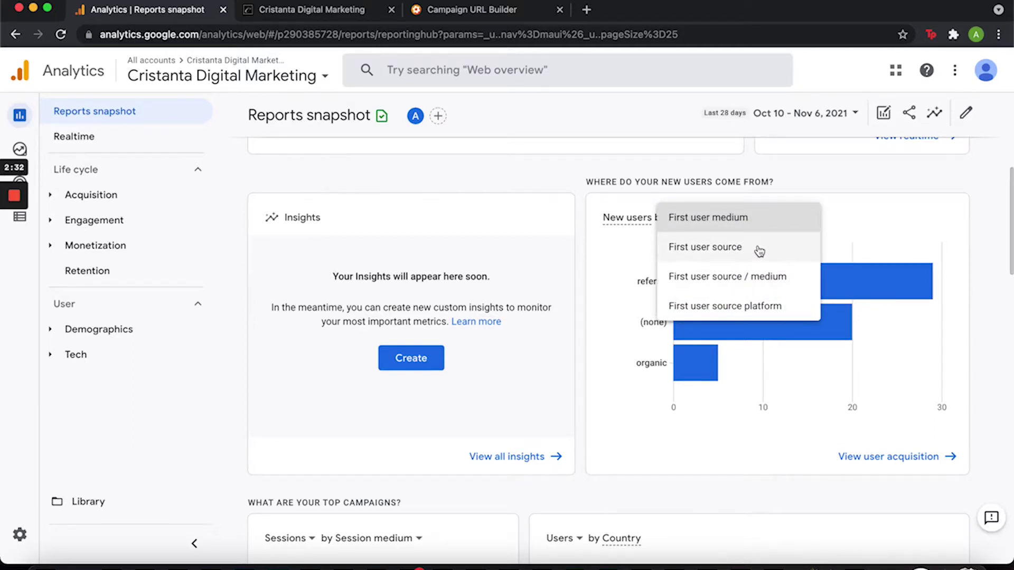
{"action": "left_click", "coordinate": [769, 284]}
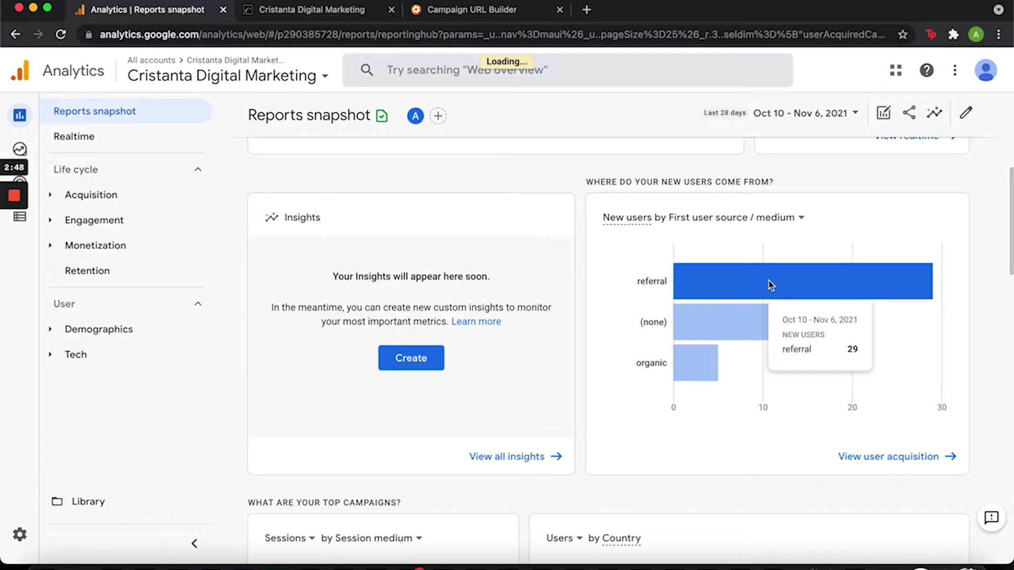
{"action": "mouse_move", "coordinate": [682, 379]}
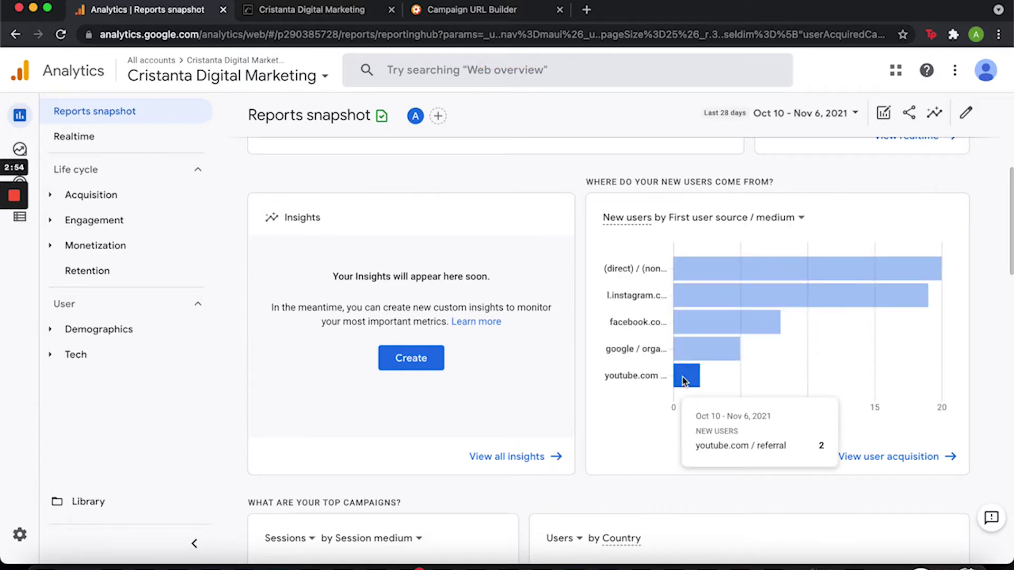
{"action": "mouse_move", "coordinate": [693, 348]}
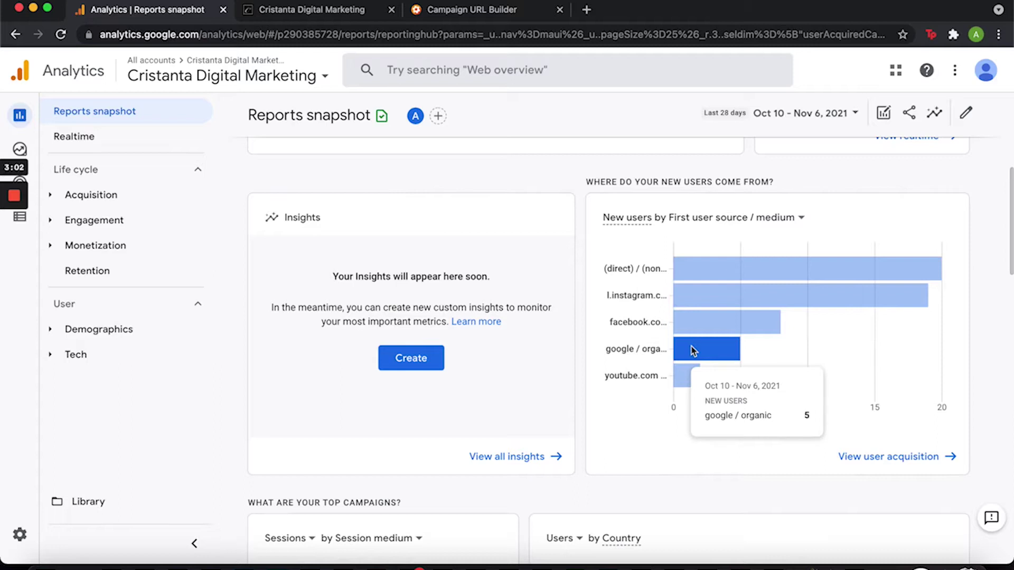
{"action": "mouse_move", "coordinate": [692, 320]}
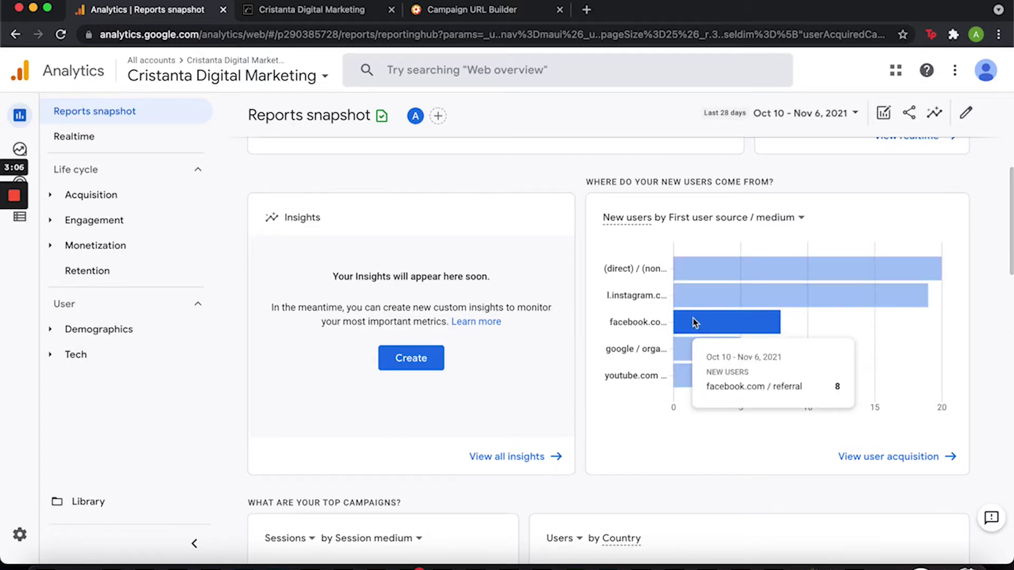
{"action": "mouse_move", "coordinate": [696, 301]}
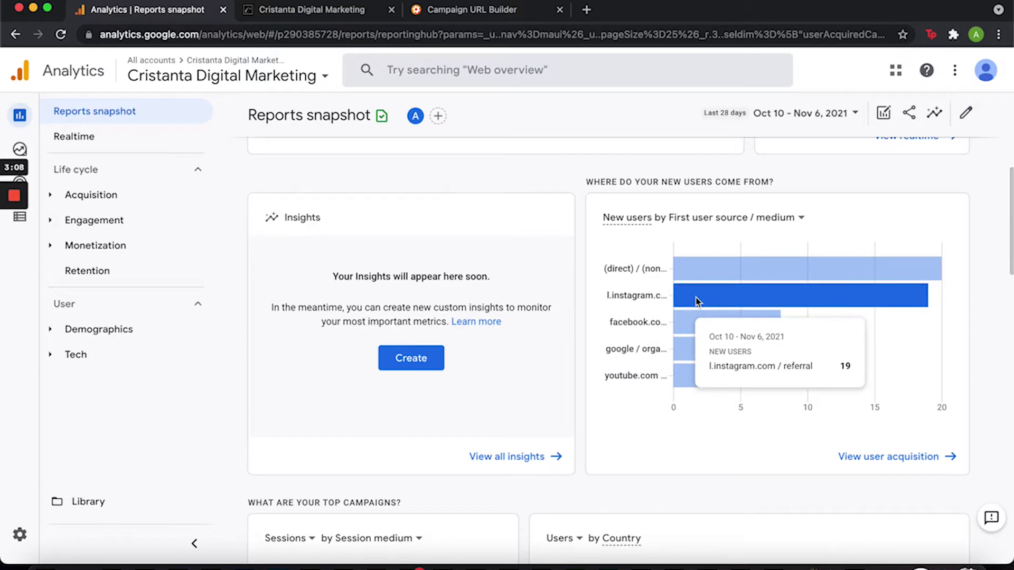
{"action": "mouse_move", "coordinate": [695, 278]}
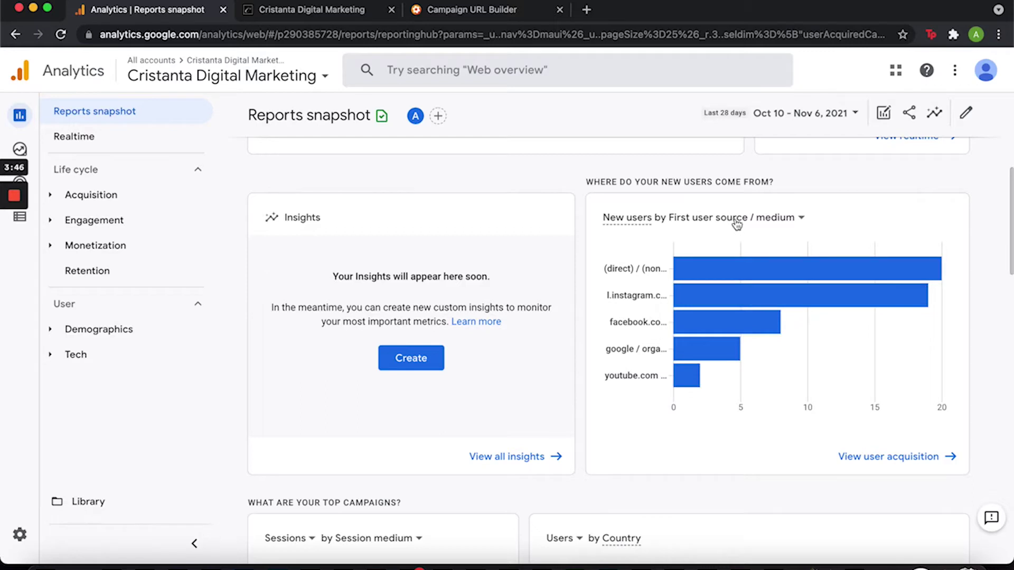
Step: Move to the Campaign URL Builder to build an instagram / social / Workshop campaign link
{"action": "mouse_move", "coordinate": [770, 226]}
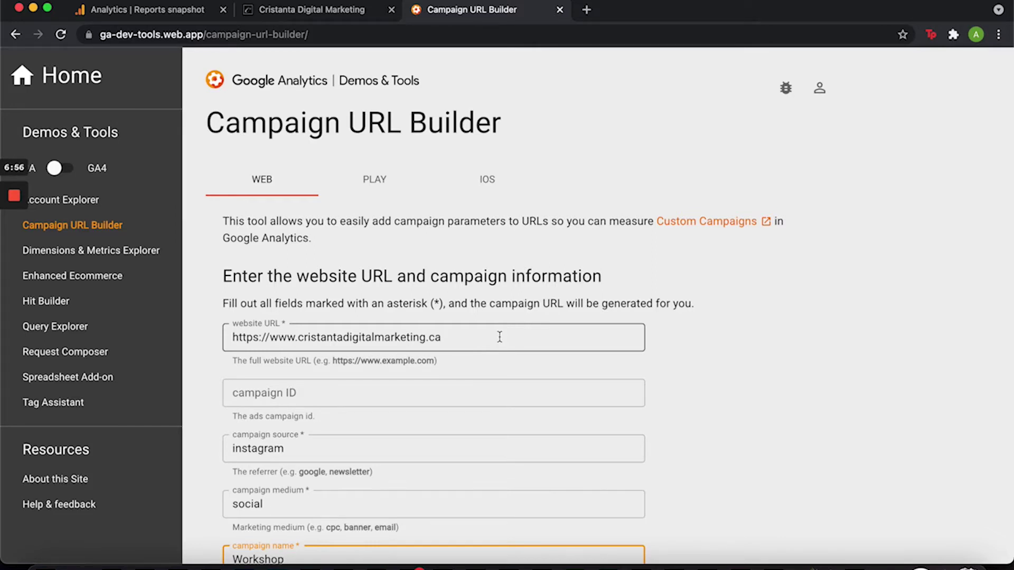
{"action": "scroll", "coordinate": [499, 337], "scroll_direction": "down", "scroll_amount": 3}
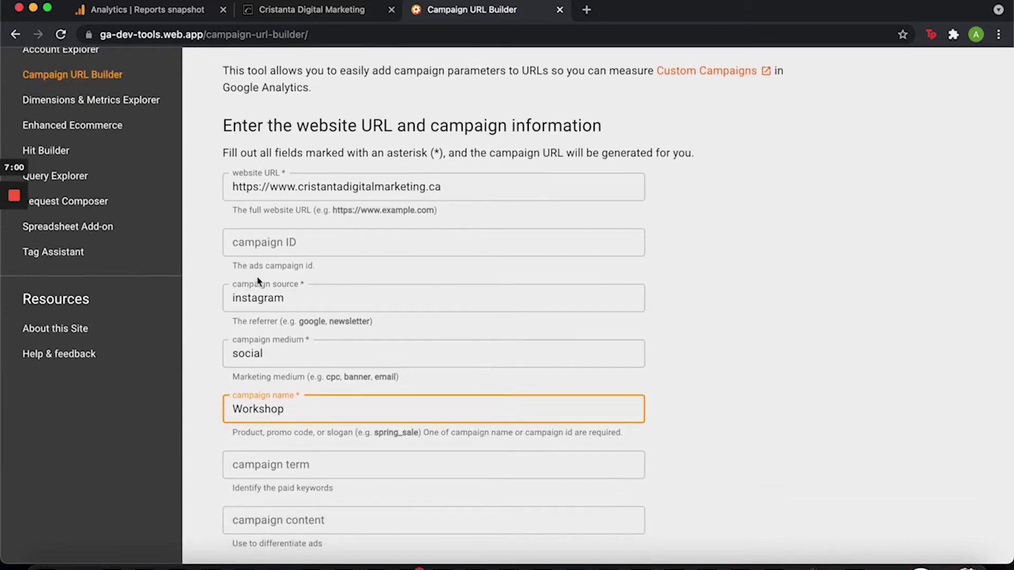
{"action": "left_click", "coordinate": [315, 298]}
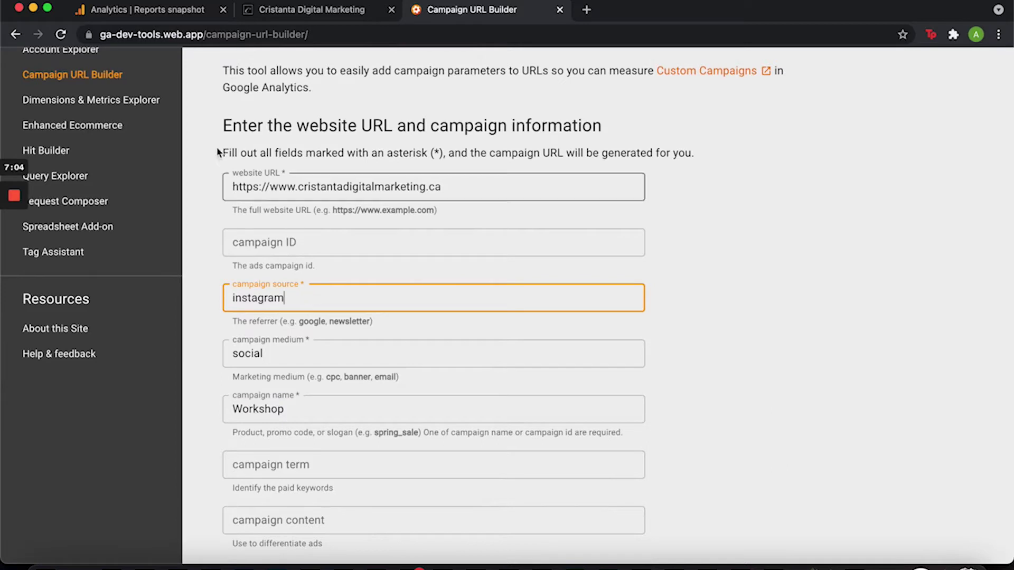
{"action": "left_click", "coordinate": [168, 10]}
{"action": "mouse_move", "coordinate": [725, 303]}
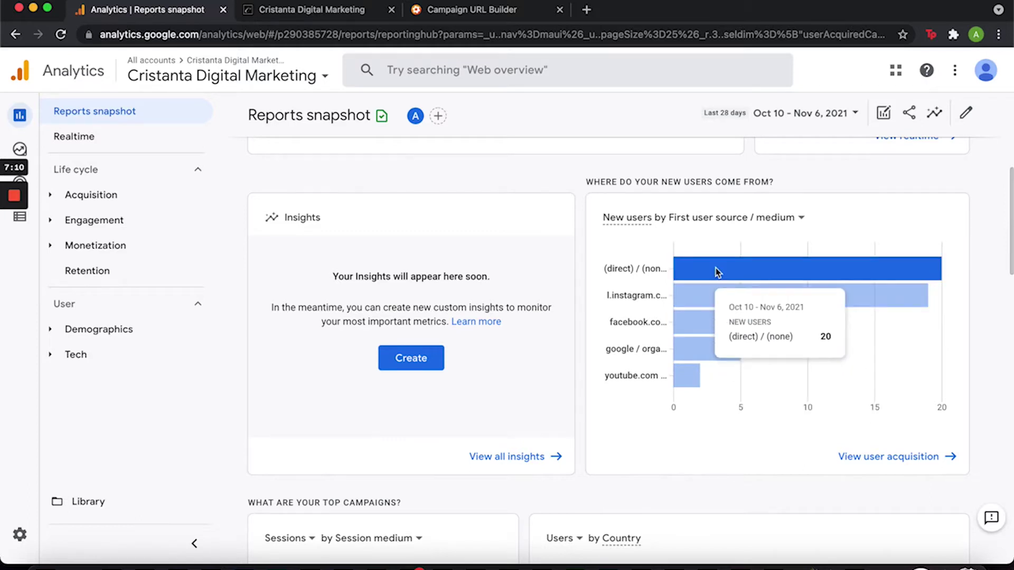
{"action": "mouse_move", "coordinate": [644, 301]}
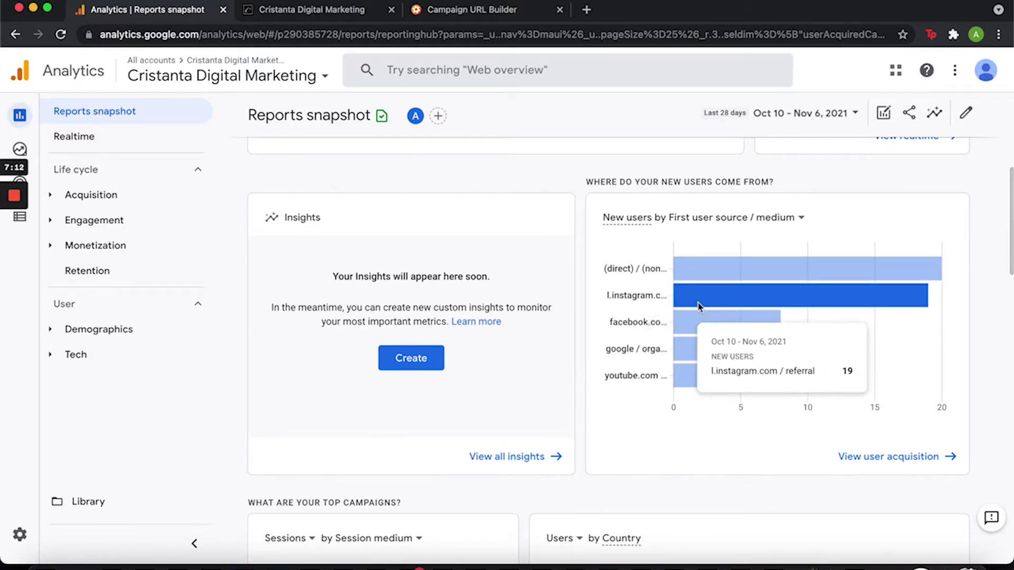
{"action": "left_click", "coordinate": [458, 9]}
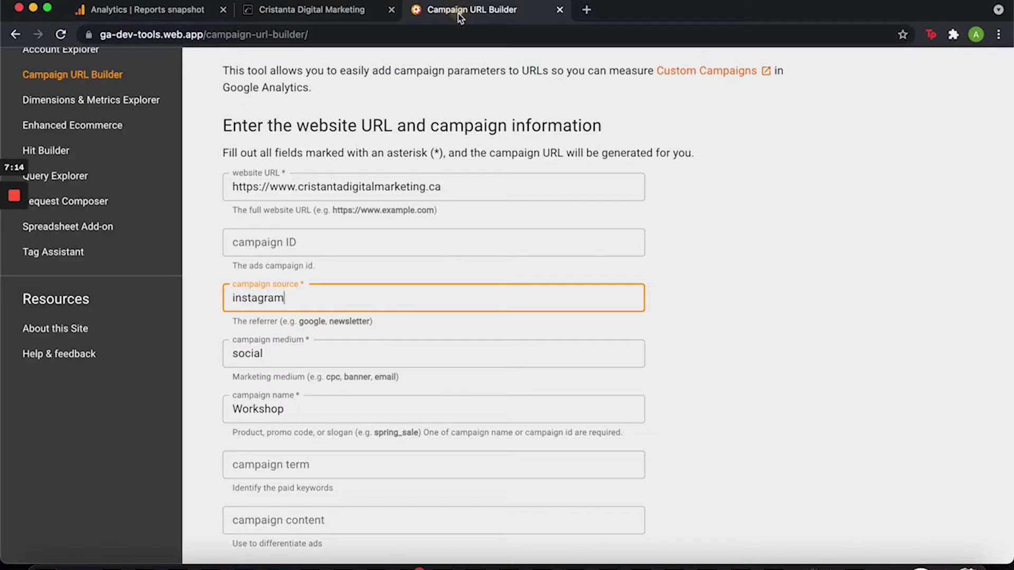
{"action": "left_click", "coordinate": [306, 350]}
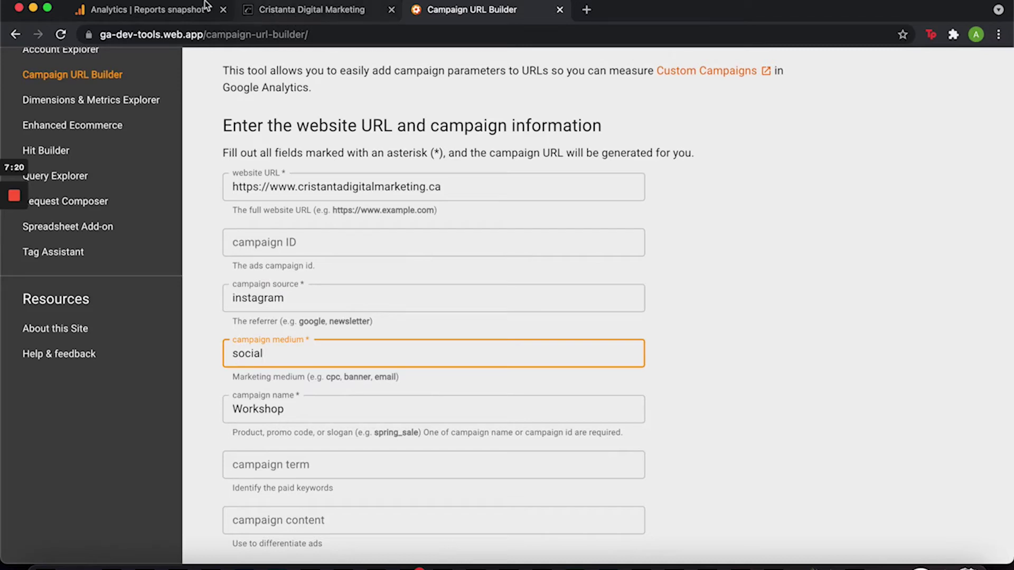
{"action": "scroll", "coordinate": [457, 349], "scroll_direction": "down", "scroll_amount": 3}
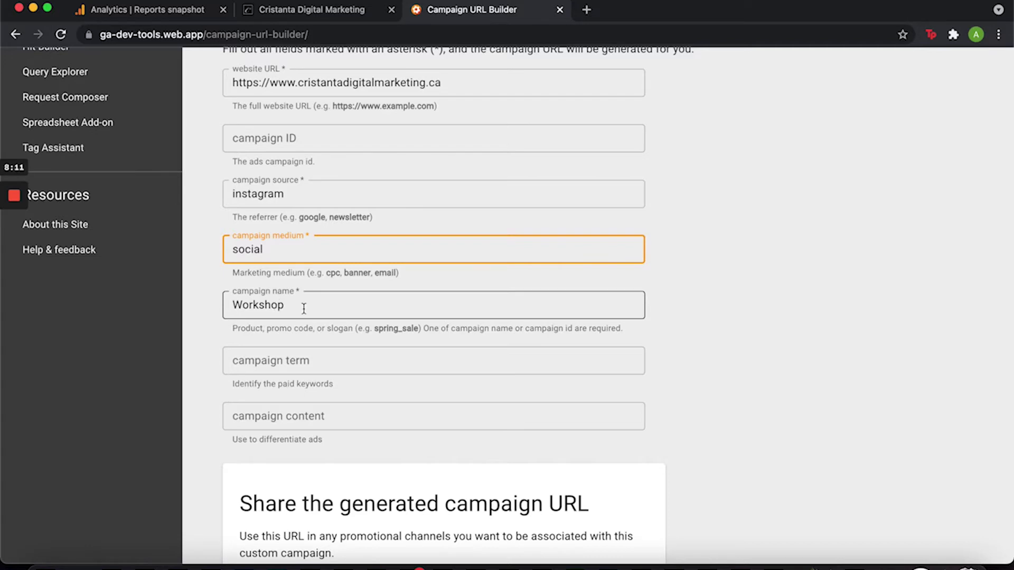
Step: Scroll down to the optional campaign content field and put the cursor in it
{"action": "scroll", "coordinate": [298, 306], "scroll_direction": "down", "scroll_amount": 1}
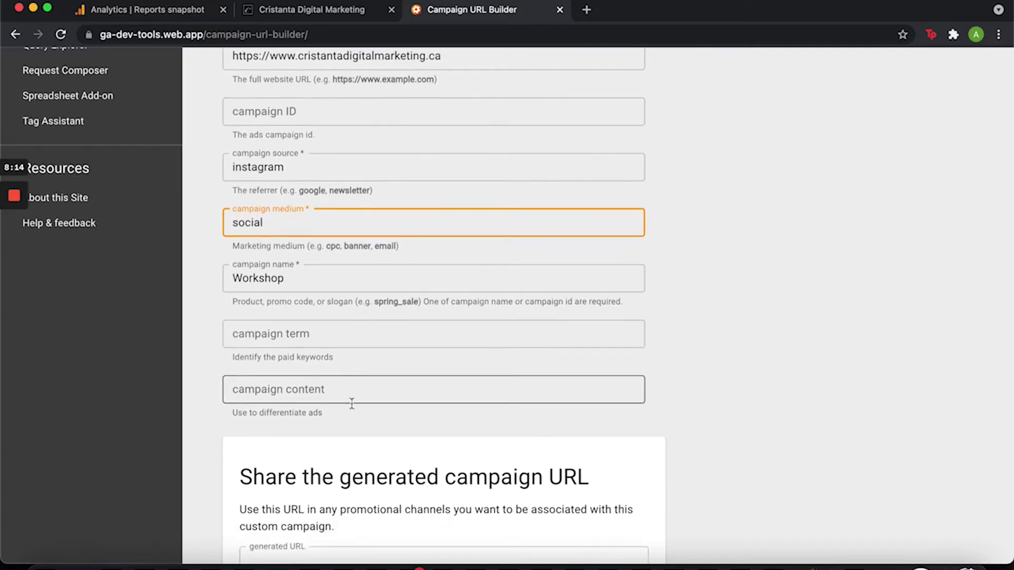
{"action": "left_click", "coordinate": [285, 391]}
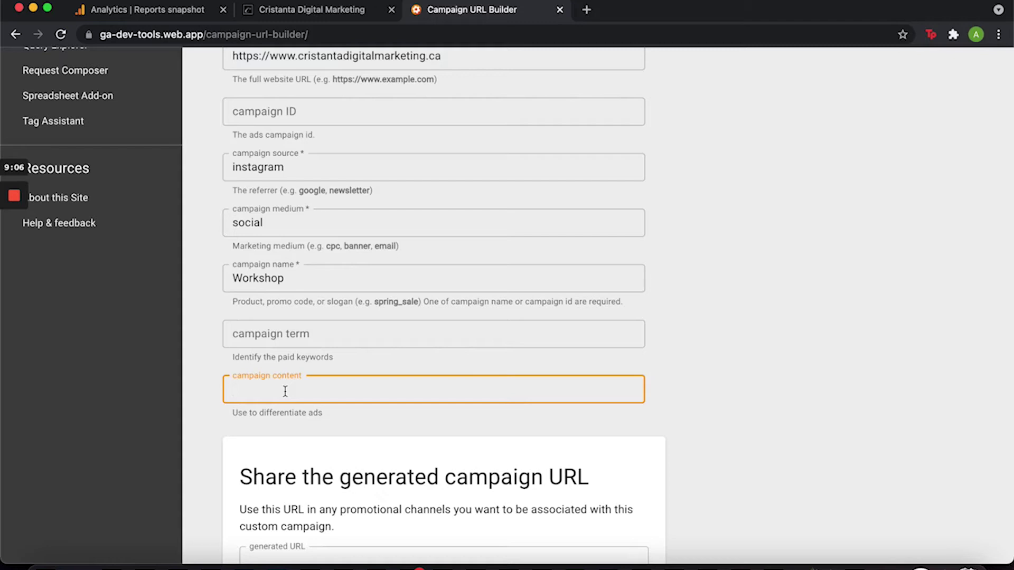
{"action": "type", "text": "11"}
{"action": "key", "text": "BackSpace"}
{"action": "type", "text": "-7-2021"}
{"action": "left_click_drag", "start_coordinate": [233, 389], "coordinate": [306, 381]}
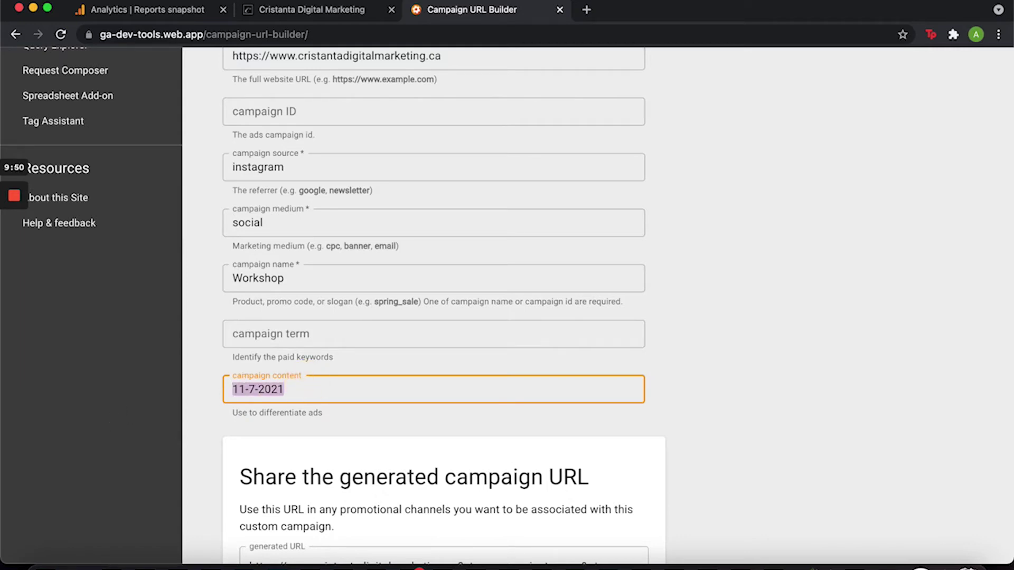
{"action": "key", "text": "BackSpace"}
{"action": "scroll", "coordinate": [230, 110], "scroll_direction": "up", "scroll_amount": 1}
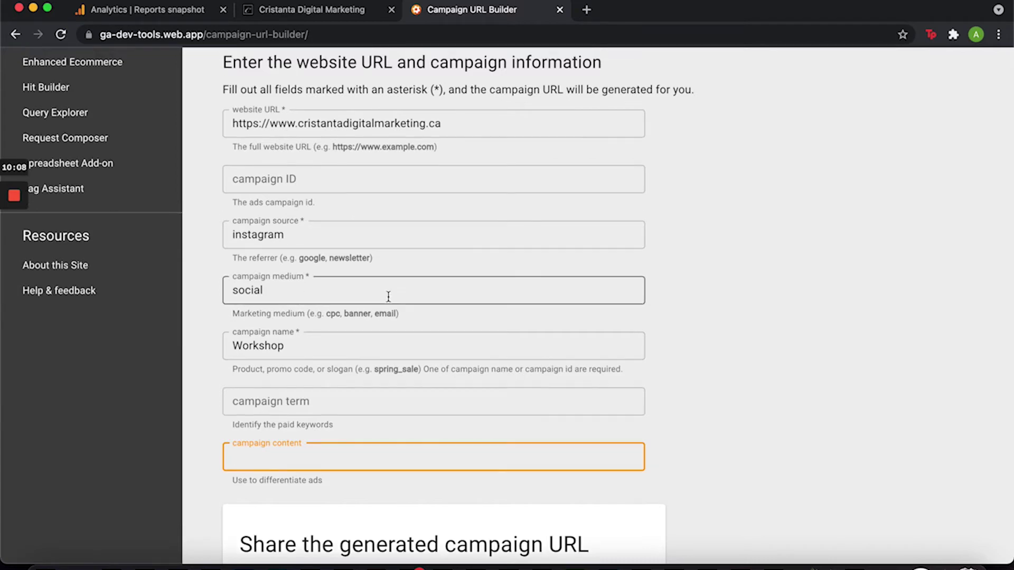
Step: Copy the generated instagram / social / Workshop campaign URL
{"action": "scroll", "coordinate": [389, 302], "scroll_direction": "down", "scroll_amount": 3}
{"action": "scroll", "coordinate": [390, 302], "scroll_direction": "down", "scroll_amount": 3}
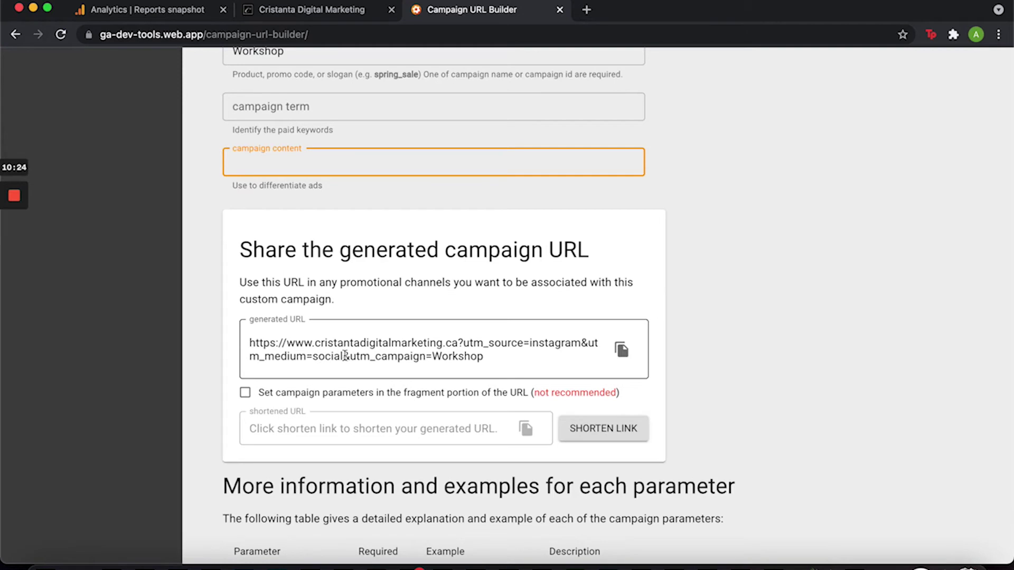
{"action": "scroll", "coordinate": [294, 201], "scroll_direction": "up", "scroll_amount": 3}
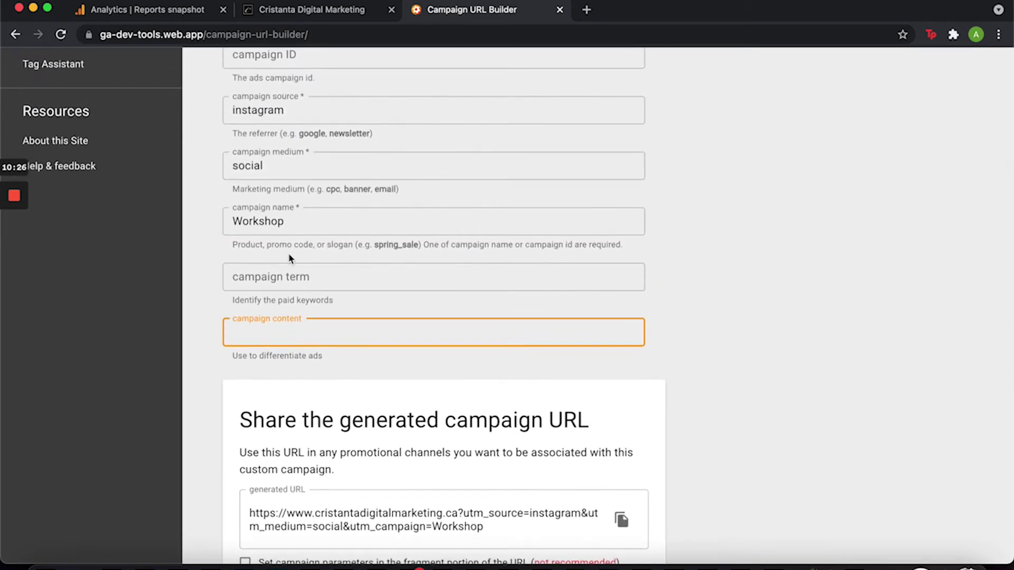
{"action": "scroll", "coordinate": [392, 377], "scroll_direction": "down", "scroll_amount": 3}
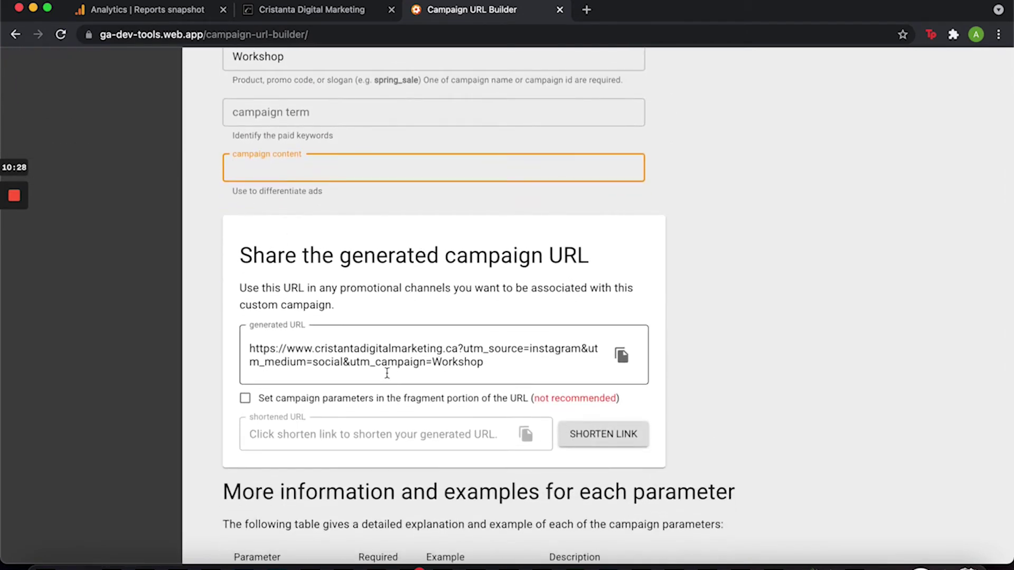
{"action": "scroll", "coordinate": [443, 365], "scroll_direction": "down", "scroll_amount": 1}
{"action": "left_click", "coordinate": [621, 338]}
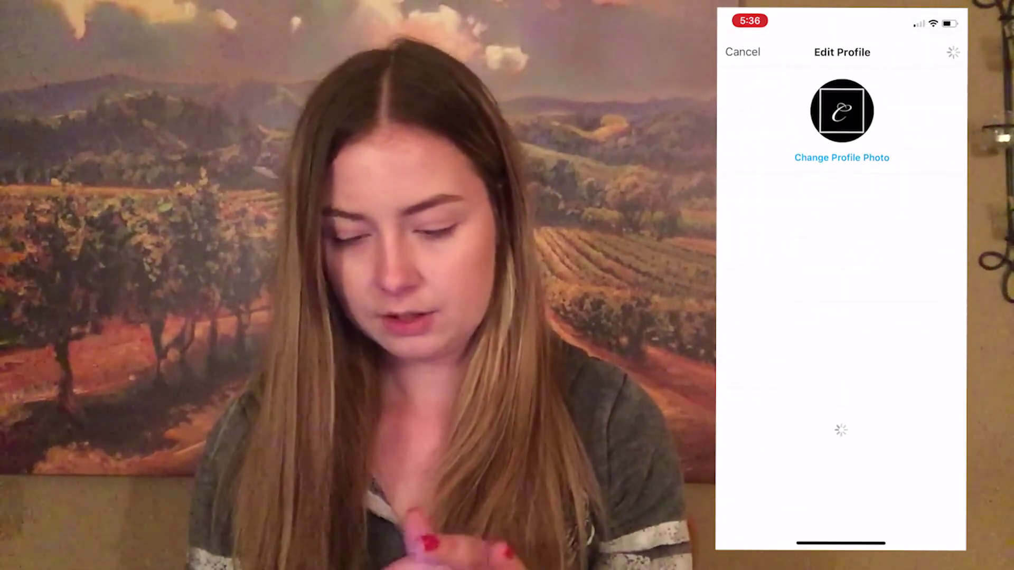
Step: Replace the Instagram profile website with the copied Workshop campaign URL and save the profile
{"action": "left_click", "coordinate": [863, 286]}
{"action": "left_click", "coordinate": [946, 287]}
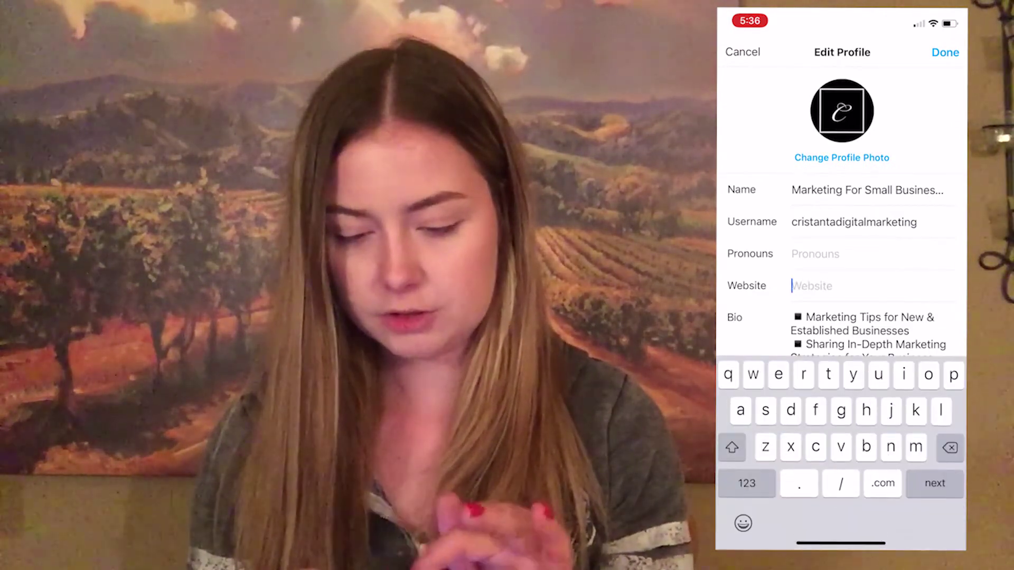
{"action": "key", "text": "ctrl+v"}
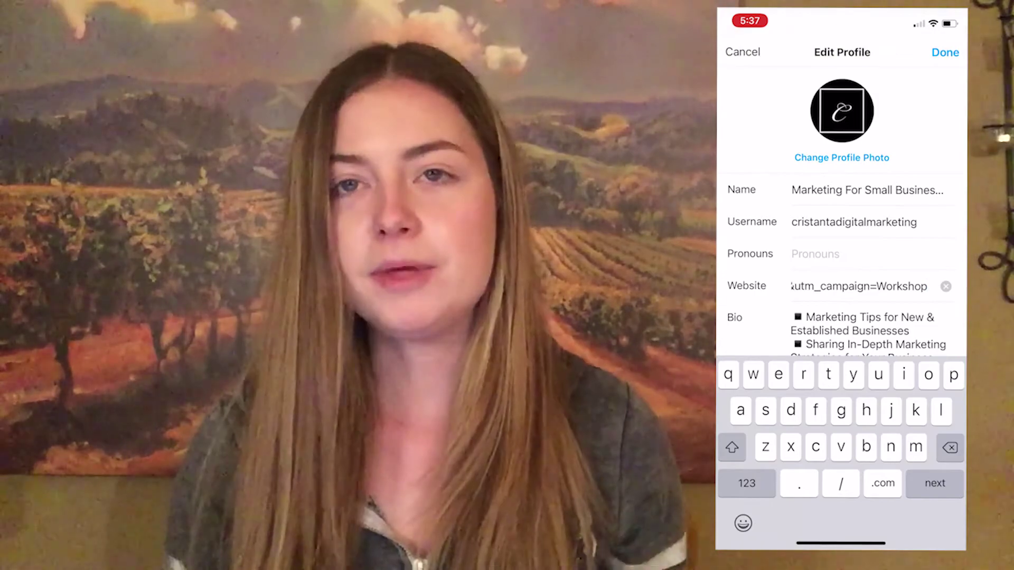
{"action": "left_click", "coordinate": [953, 51]}
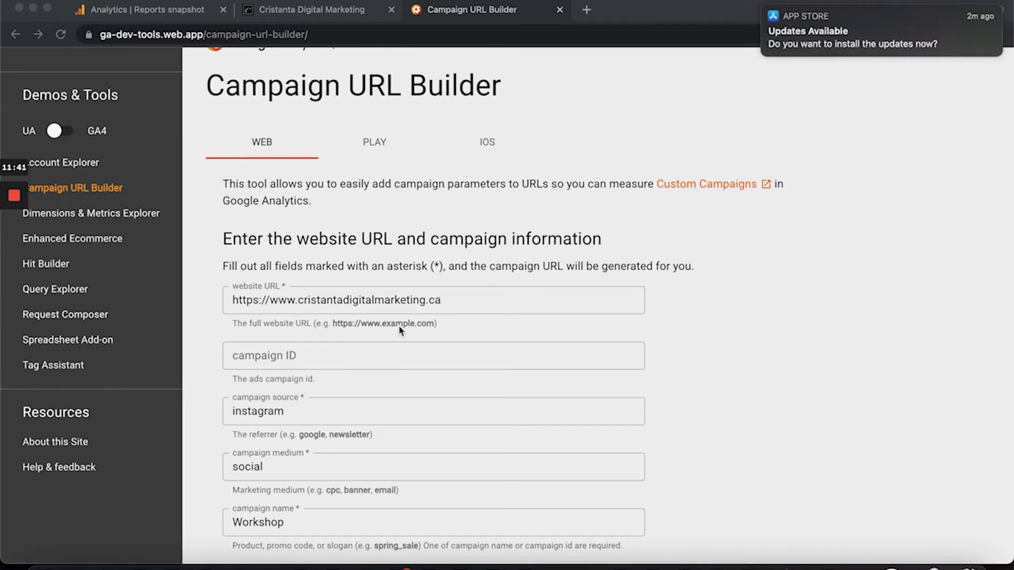
Step: Change the campaign source from instagram to youtube and review the updated generated URL
{"action": "scroll", "coordinate": [400, 330], "scroll_direction": "down", "scroll_amount": 2}
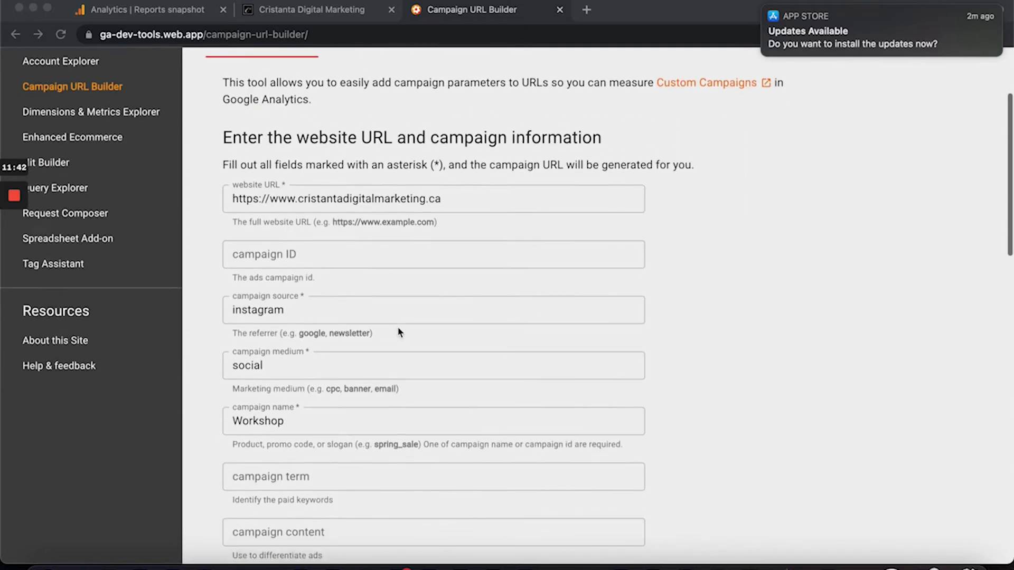
{"action": "double_click", "coordinate": [364, 312]}
{"action": "type", "text": "youtube"}
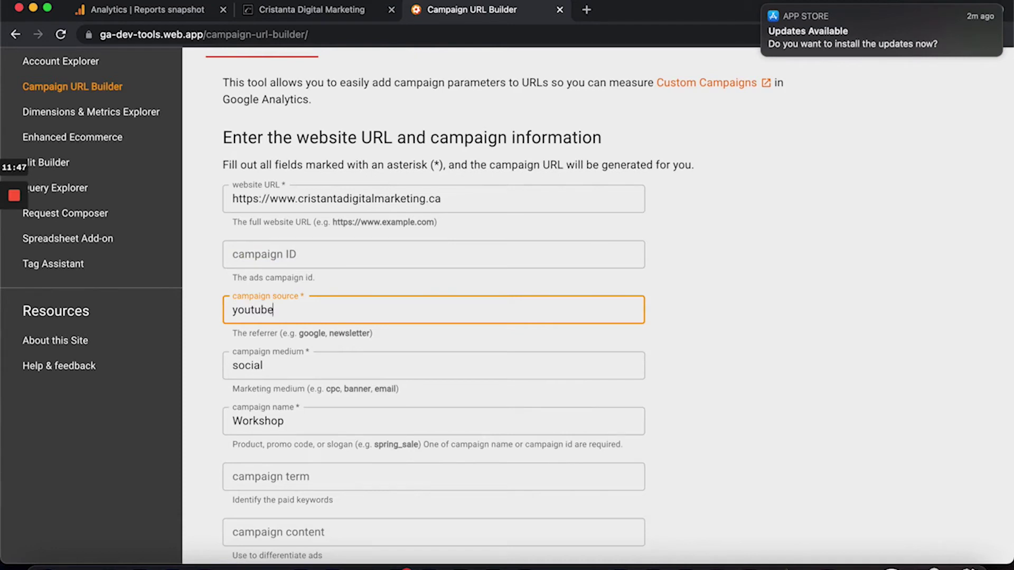
{"action": "scroll", "coordinate": [238, 222], "scroll_direction": "down", "scroll_amount": 2}
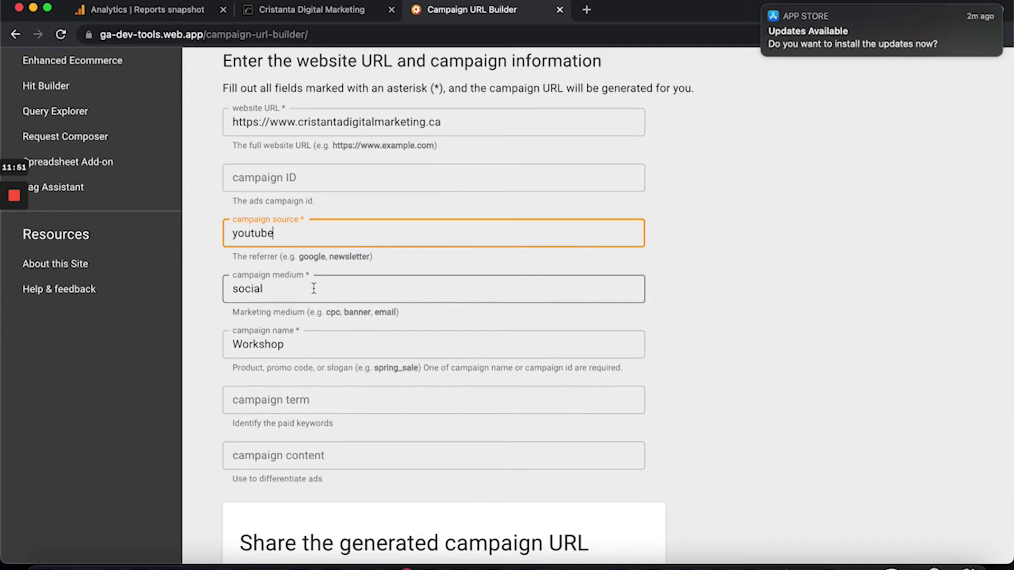
{"action": "scroll", "coordinate": [313, 289], "scroll_direction": "down", "scroll_amount": 1}
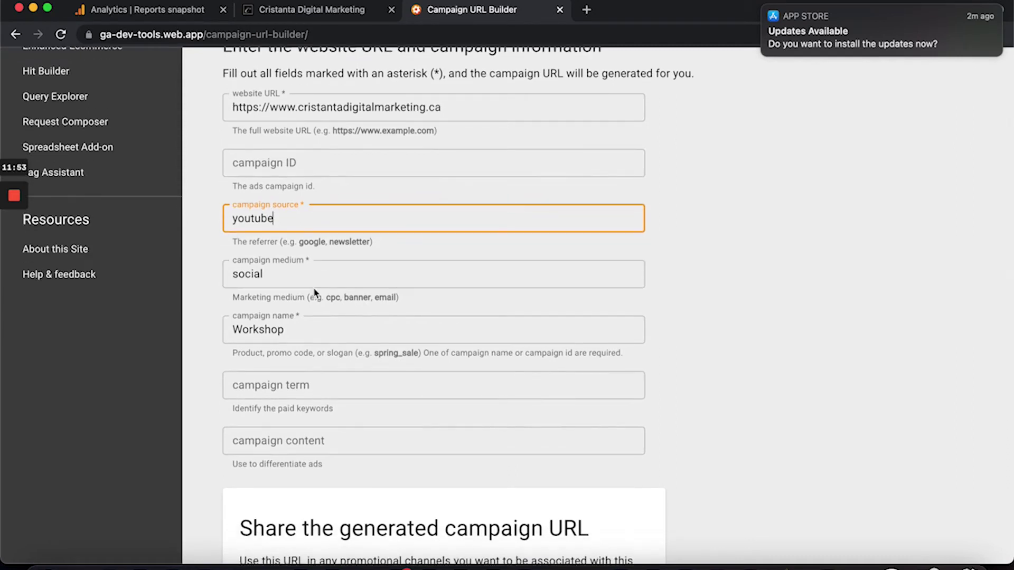
{"action": "scroll", "coordinate": [314, 289], "scroll_direction": "down", "scroll_amount": 2}
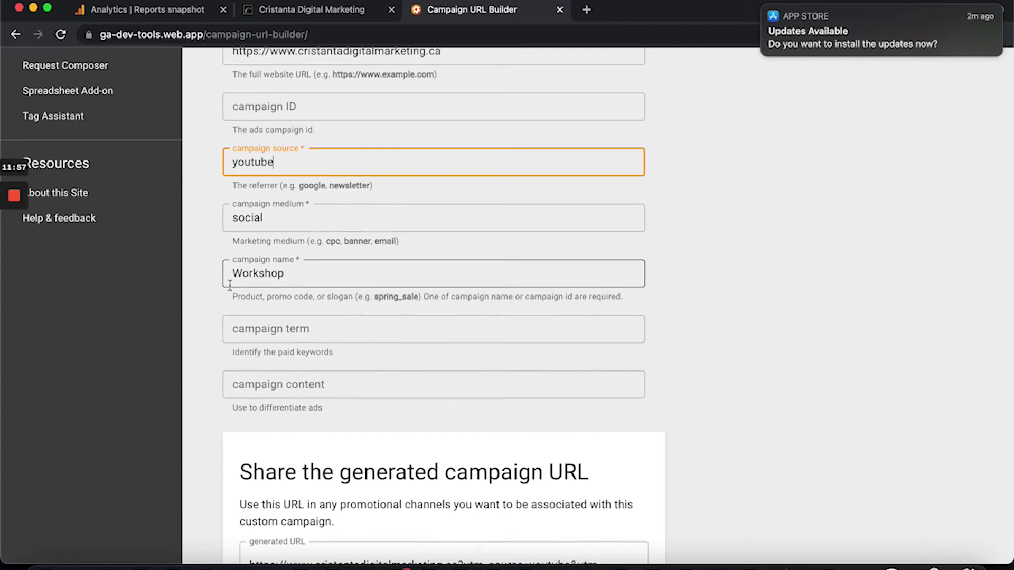
{"action": "scroll", "coordinate": [230, 285], "scroll_direction": "down", "scroll_amount": 6}
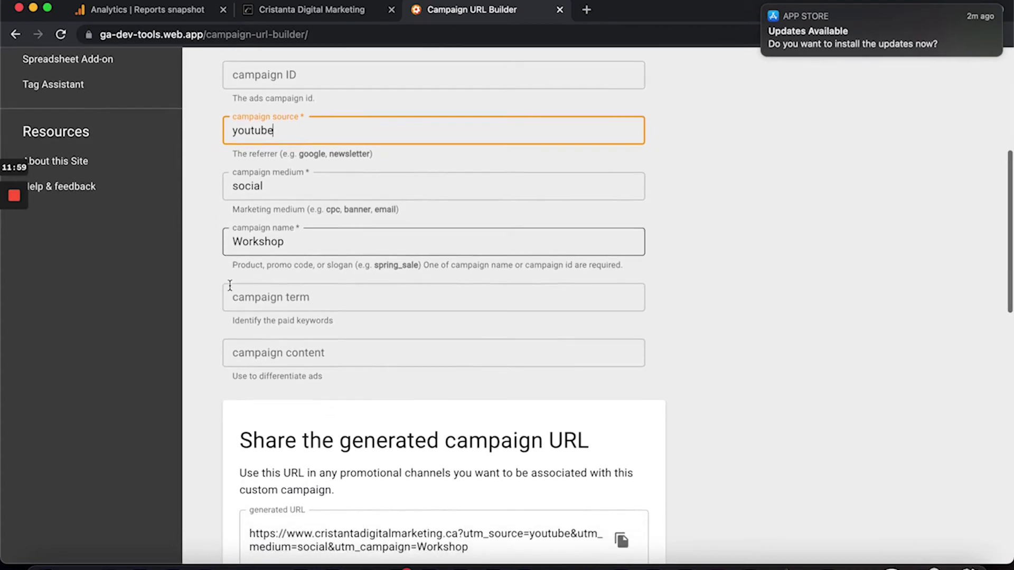
Step: Enter 11-7-2021 as the campaign content
{"action": "left_click", "coordinate": [291, 249]}
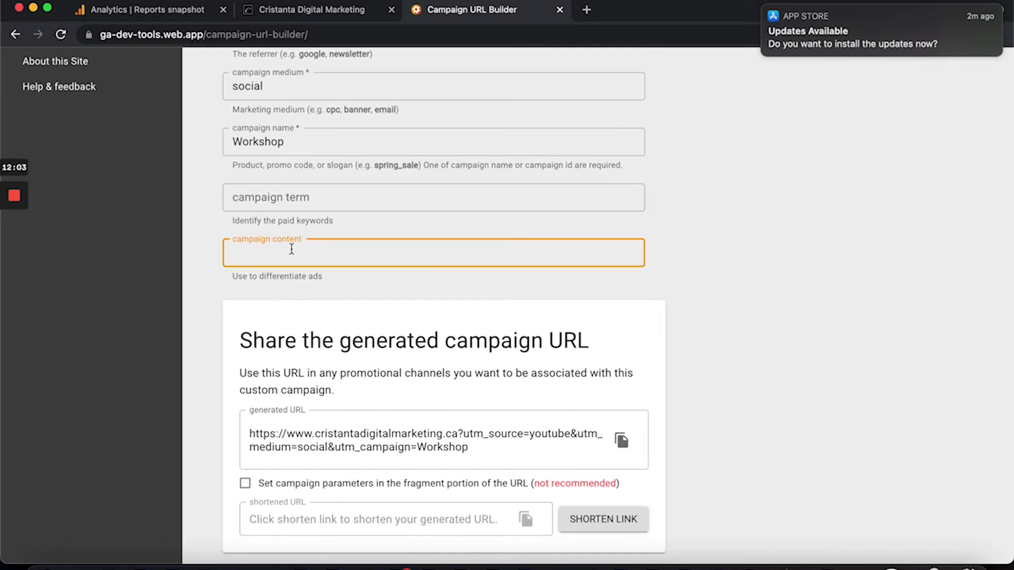
{"action": "type", "text": "11/"}
{"action": "key", "text": "BackSpace"}
{"action": "type", "text": "-"}
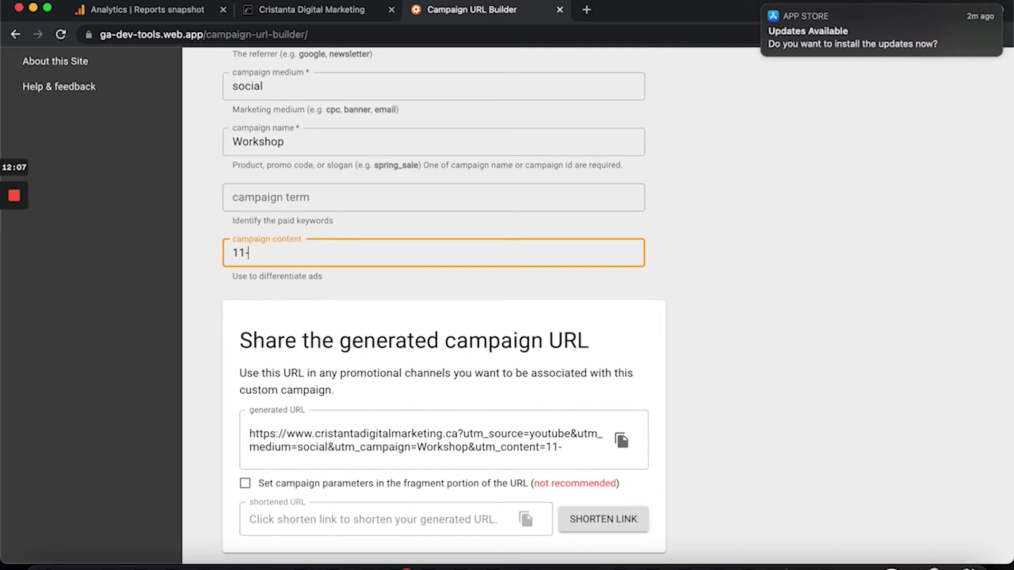
{"action": "type", "text": "7-2021"}
Step: Copy the updated campaign URL and return to the Analytics Reports snapshot
{"action": "scroll", "coordinate": [623, 391], "scroll_direction": "down", "scroll_amount": 2}
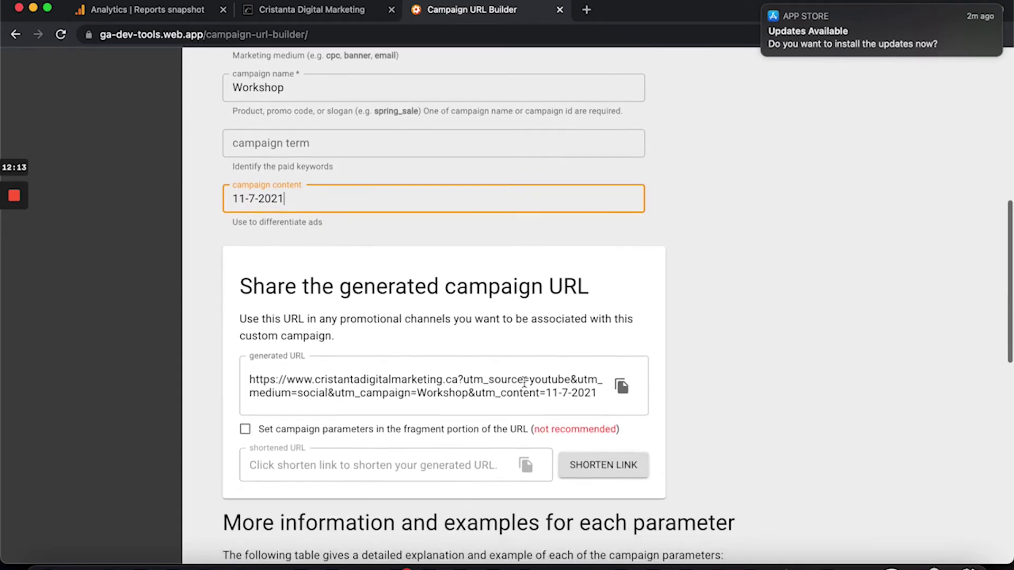
{"action": "left_click", "coordinate": [623, 388]}
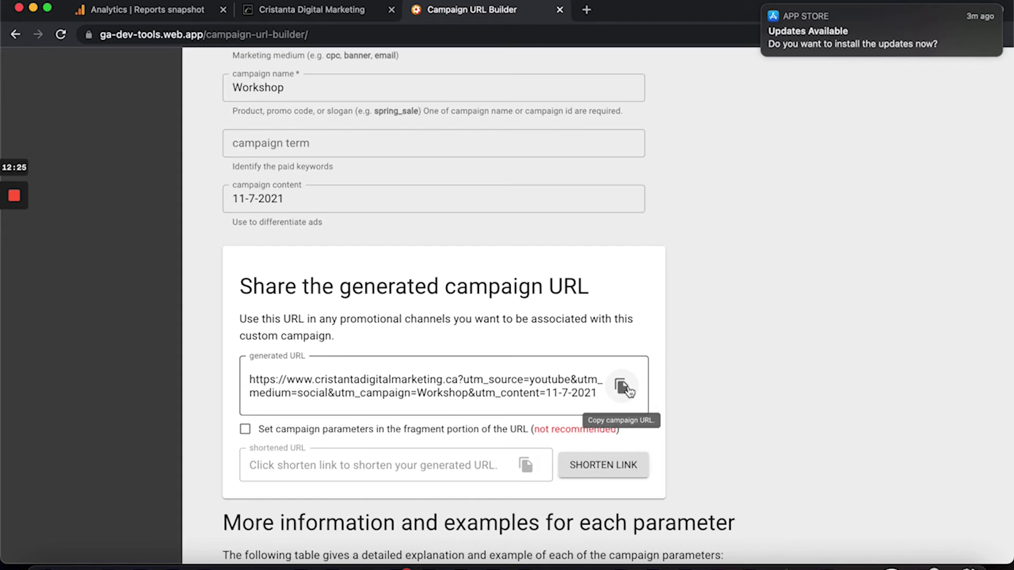
{"action": "left_click", "coordinate": [153, 11]}
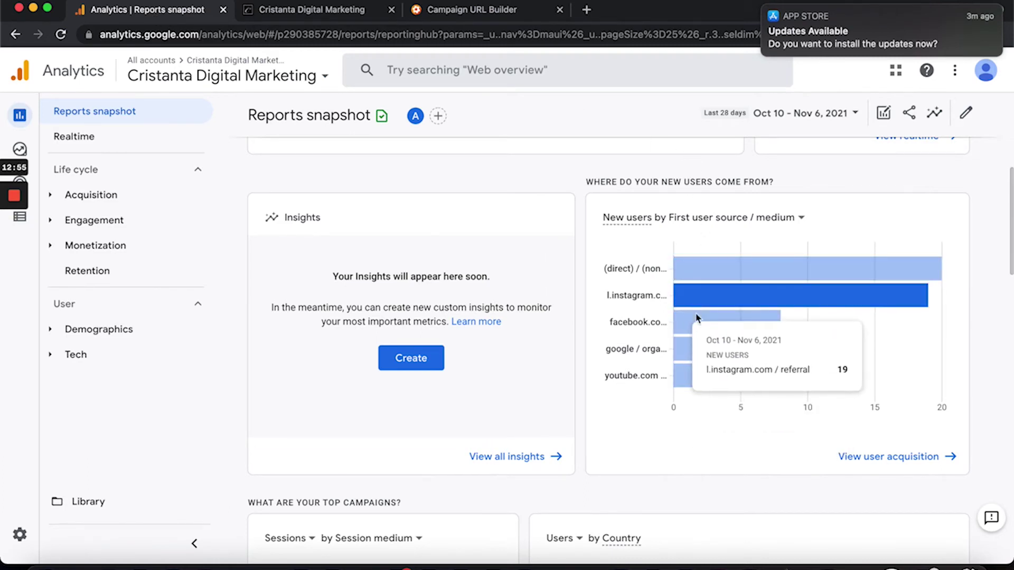
{"action": "mouse_move", "coordinate": [685, 343]}
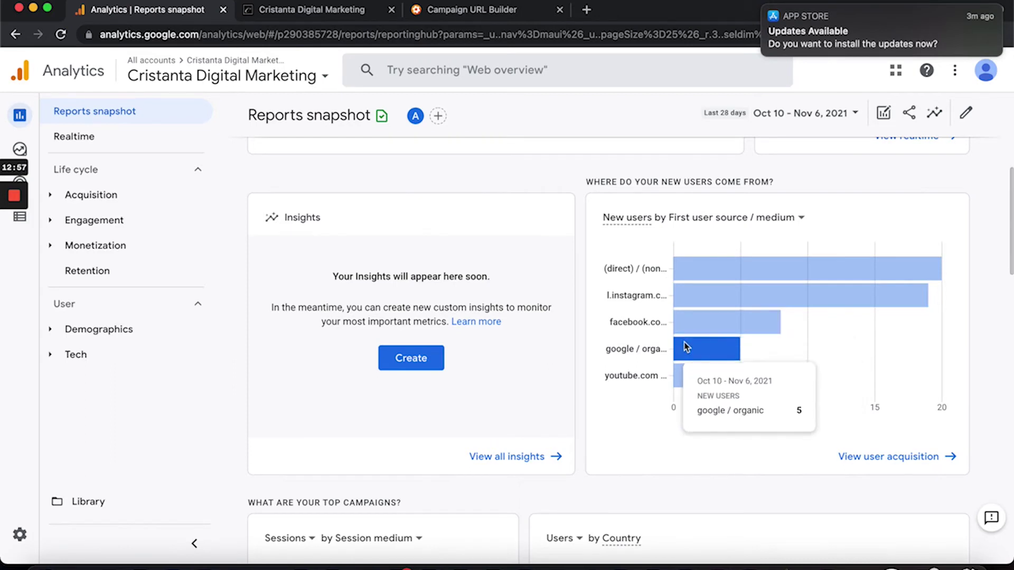
{"action": "mouse_move", "coordinate": [689, 378]}
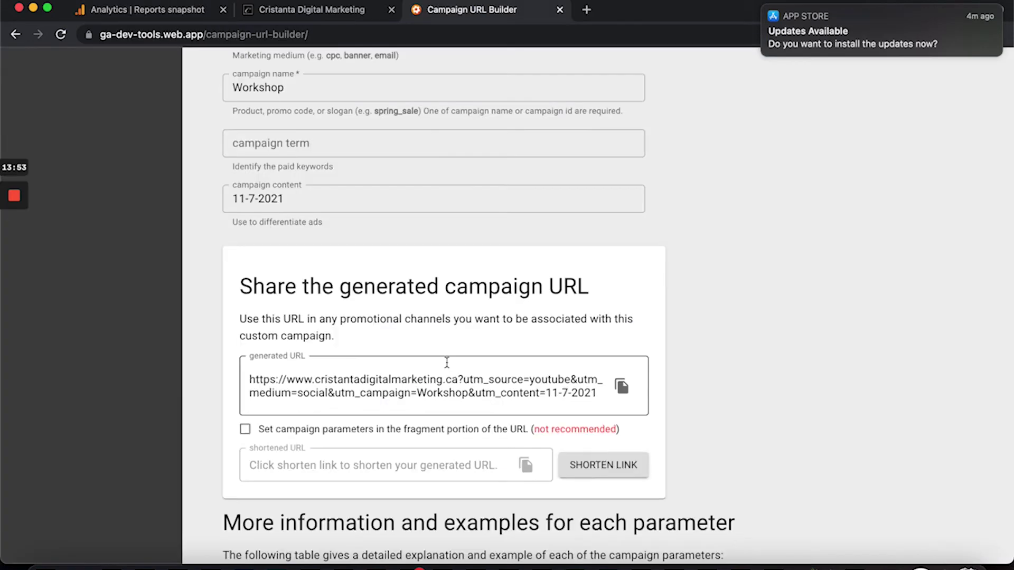
Step: Replace the campaign content 11-7-2021 with november
{"action": "scroll", "coordinate": [447, 368], "scroll_direction": "up", "scroll_amount": 5}
{"action": "triple_click", "coordinate": [491, 422]}
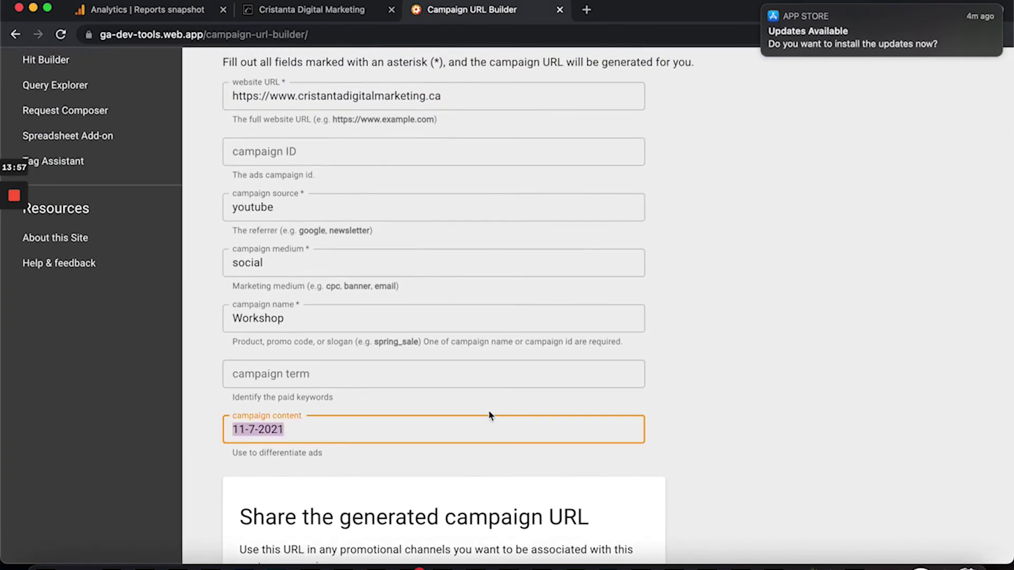
{"action": "type", "text": "november"}
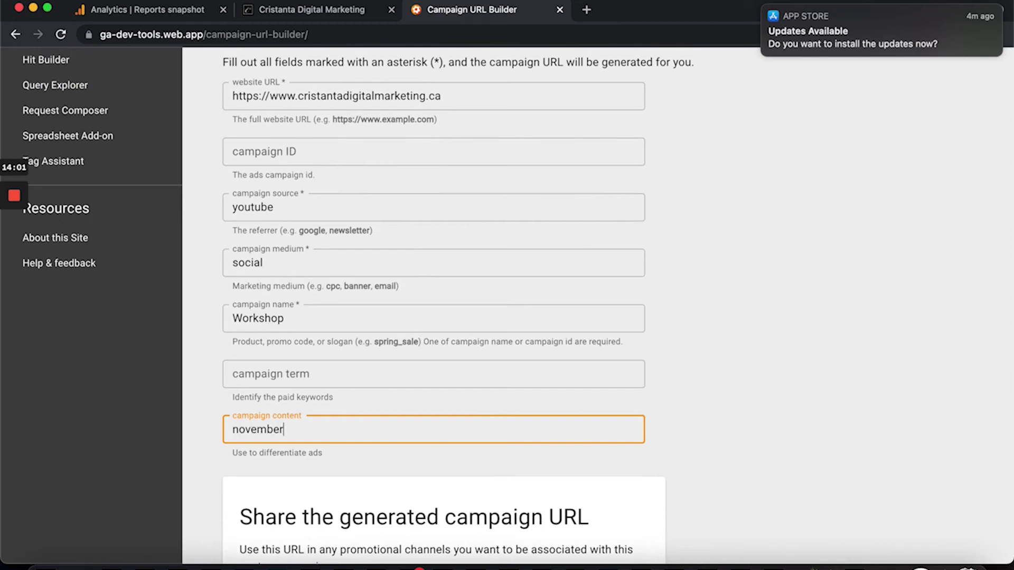
{"action": "left_click", "coordinate": [350, 317]}
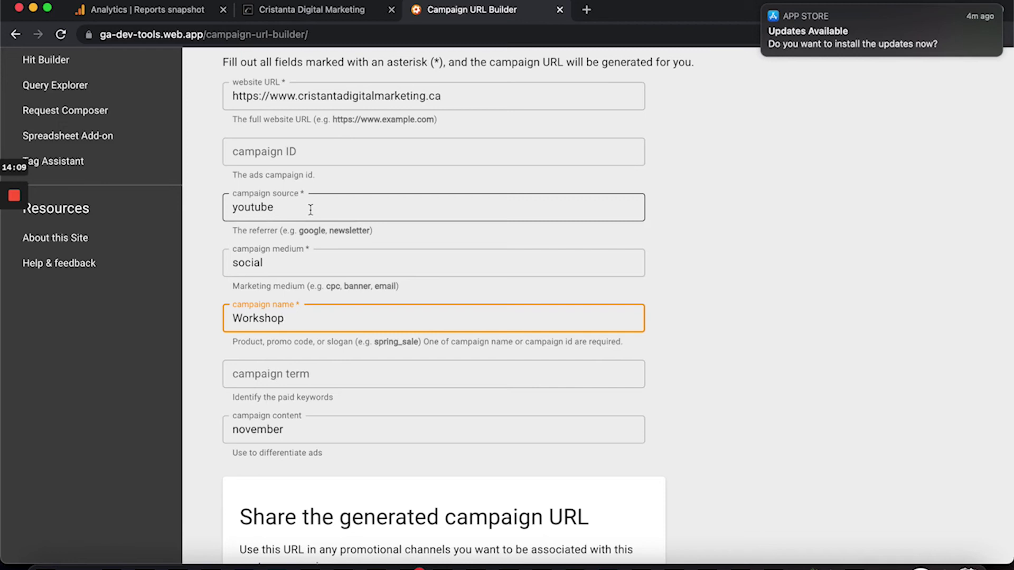
Step: Change the campaign medium from social to cpc and return to the Analytics Reports snapshot
{"action": "double_click", "coordinate": [291, 267]}
{"action": "type", "text": "cpc"}
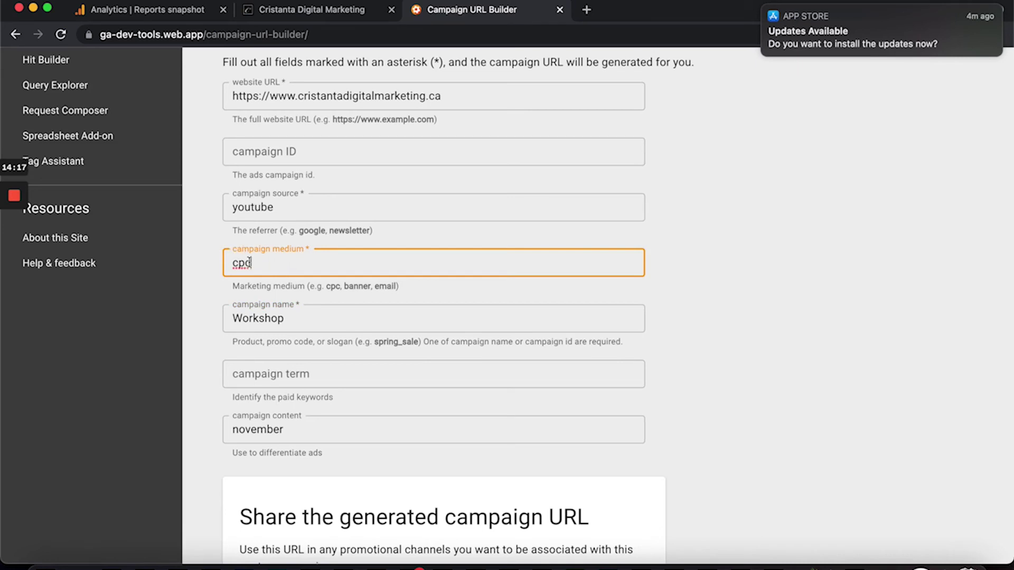
{"action": "left_click", "coordinate": [145, 13]}
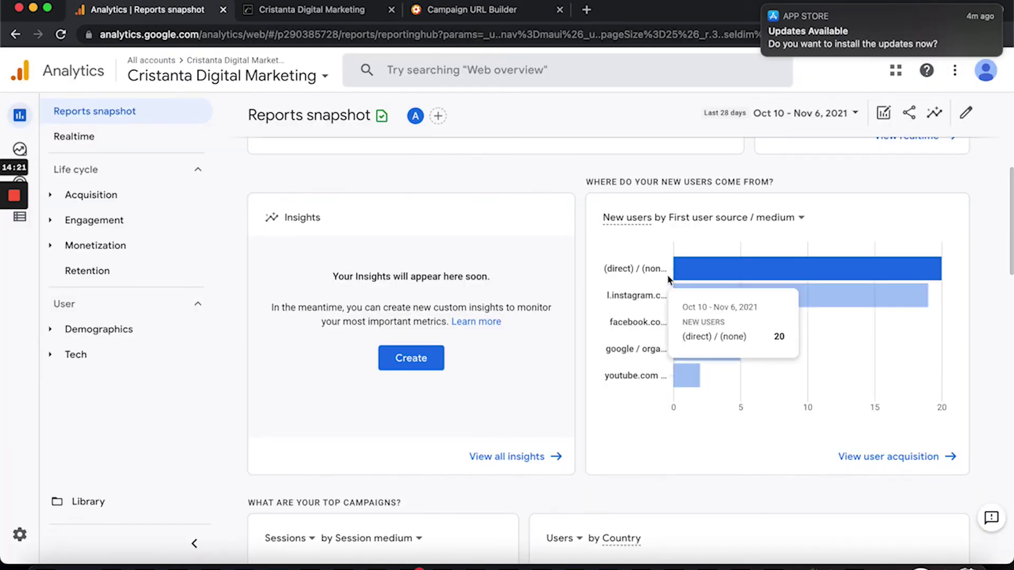